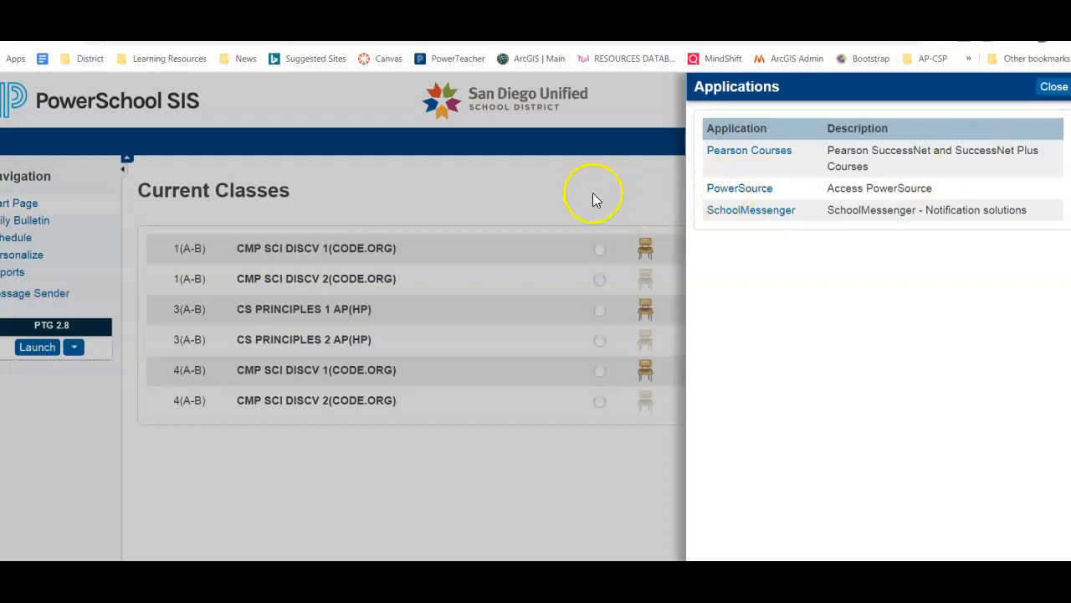
Launch SchoolMessenger from the PowerSchool SIS Applications list
{"action": "left_click", "coordinate": [1055, 84]}
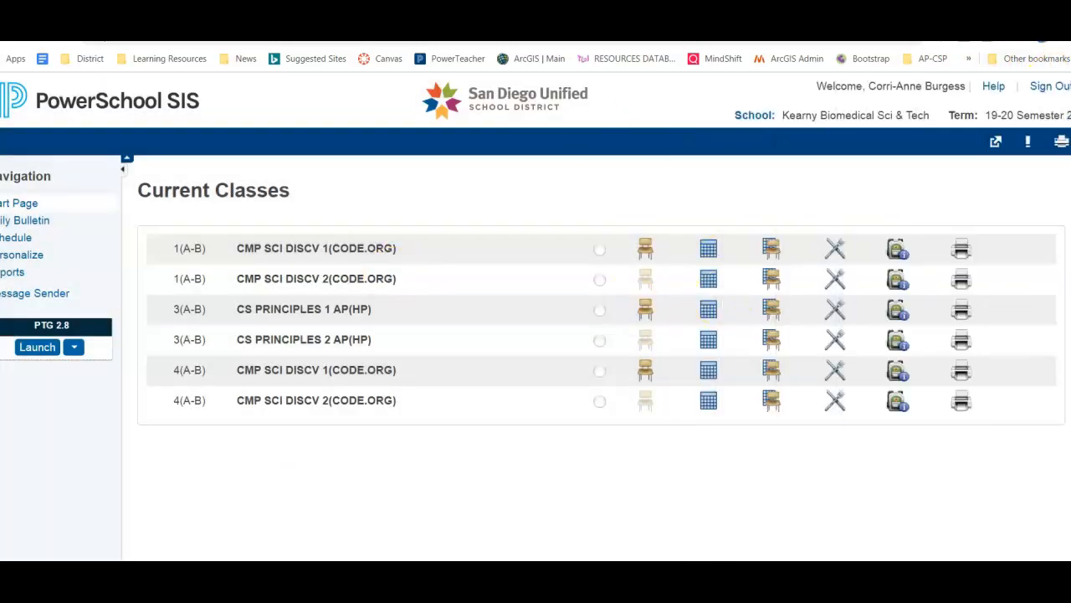
{"action": "left_click", "coordinate": [996, 144]}
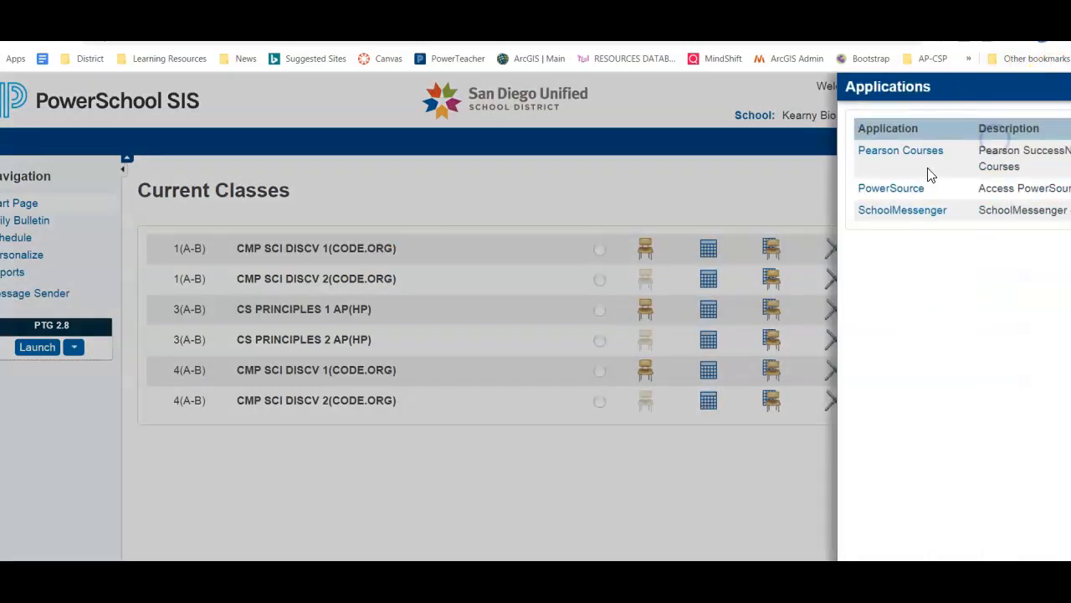
{"action": "left_click", "coordinate": [717, 211]}
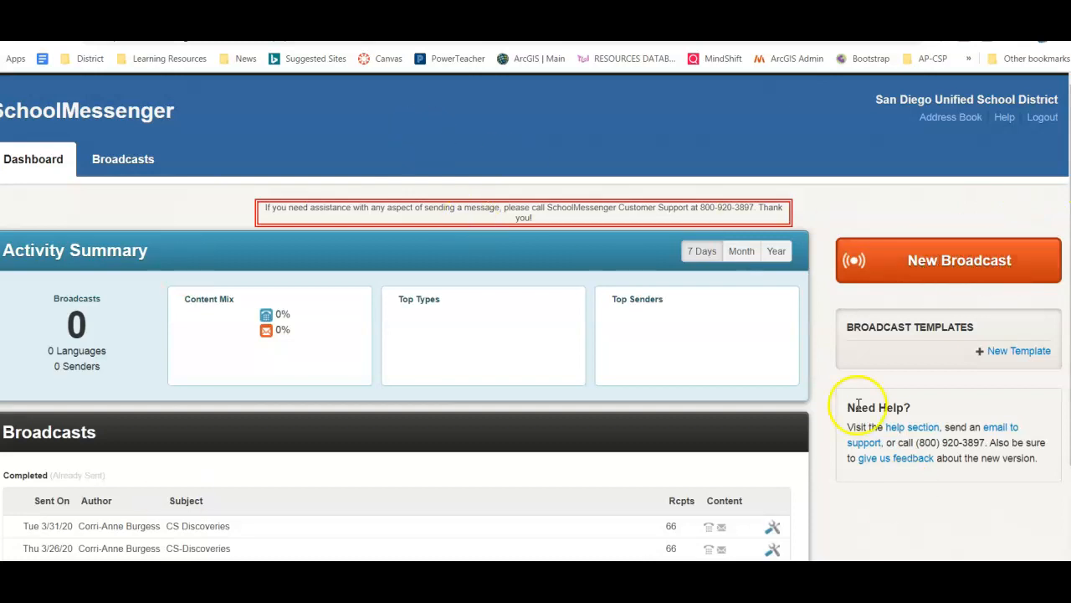
Start a New Broadcast and enter 'Demo Message' as its subject
{"action": "left_click", "coordinate": [938, 262]}
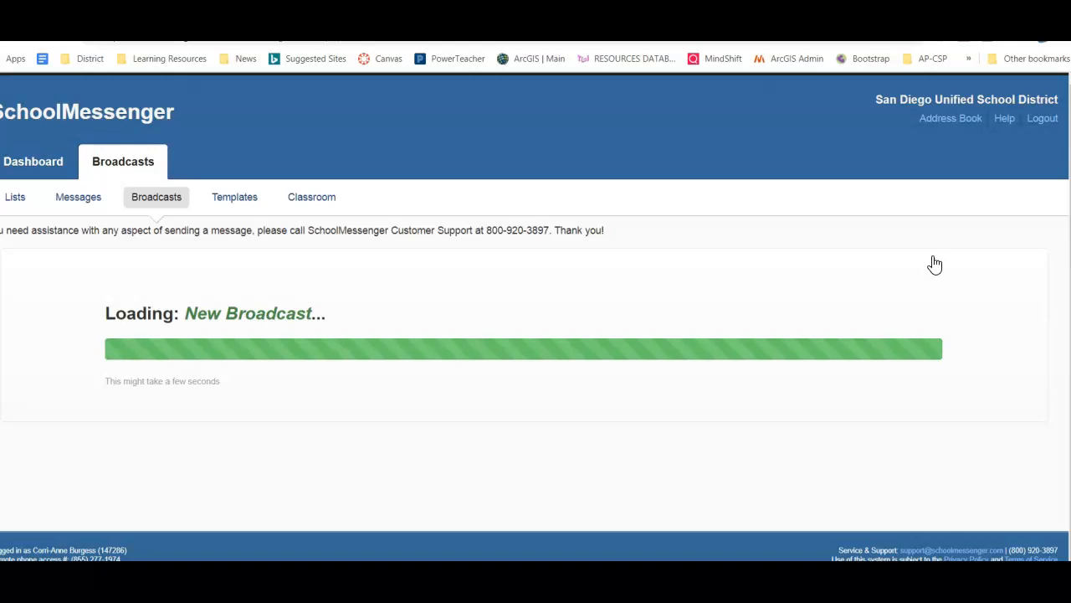
{"action": "left_click", "coordinate": [264, 384]}
{"action": "type", "text": "Demo Message"}
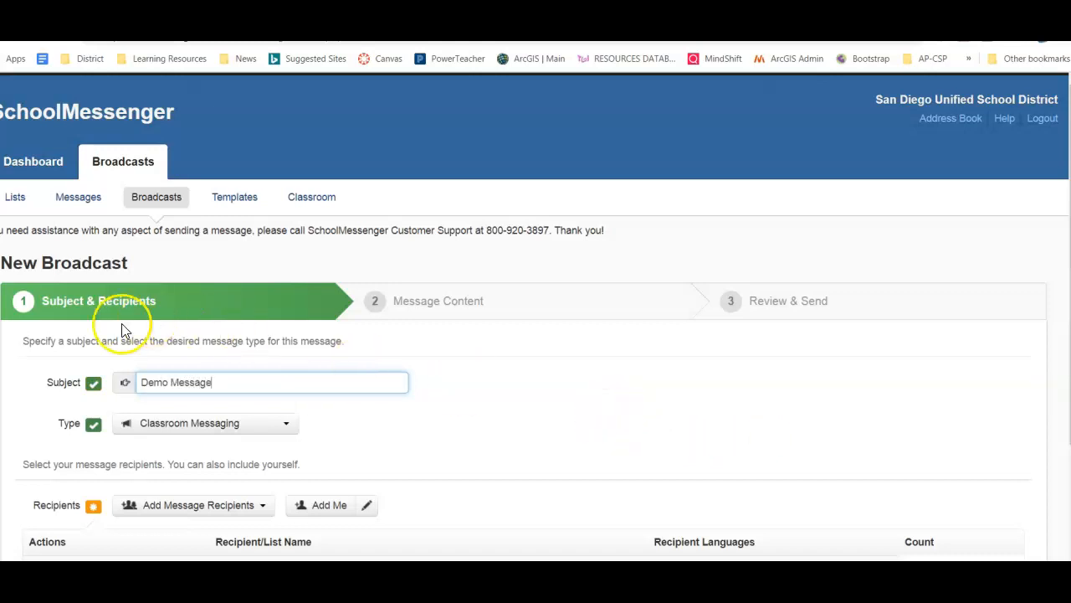
Show the Add Message Recipients options
{"action": "scroll", "coordinate": [502, 377], "scroll_direction": "down", "scroll_amount": 2}
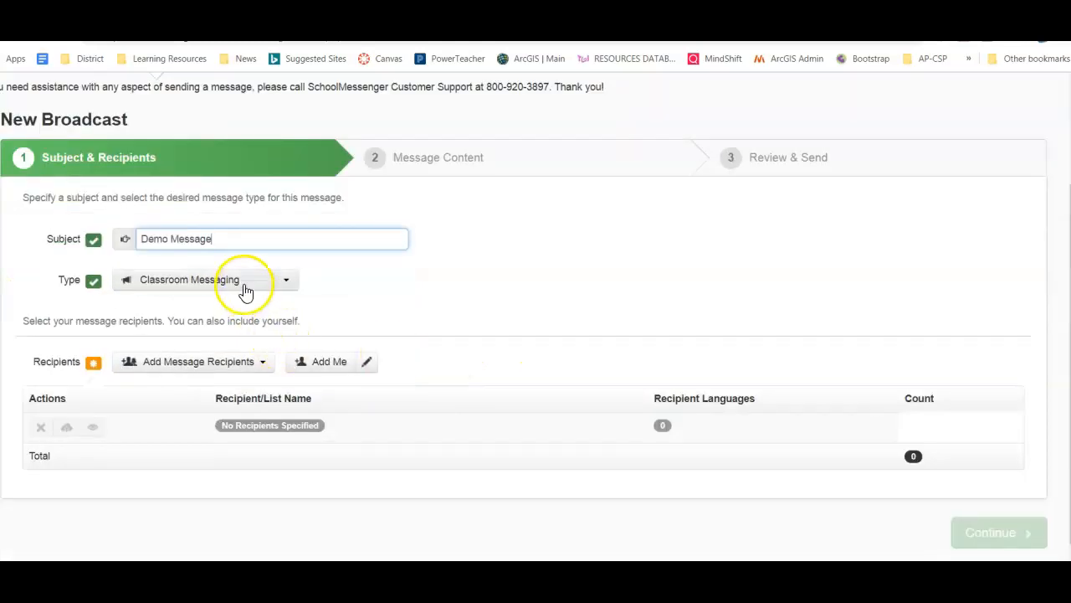
{"action": "scroll", "coordinate": [545, 347], "scroll_direction": "down", "scroll_amount": 1}
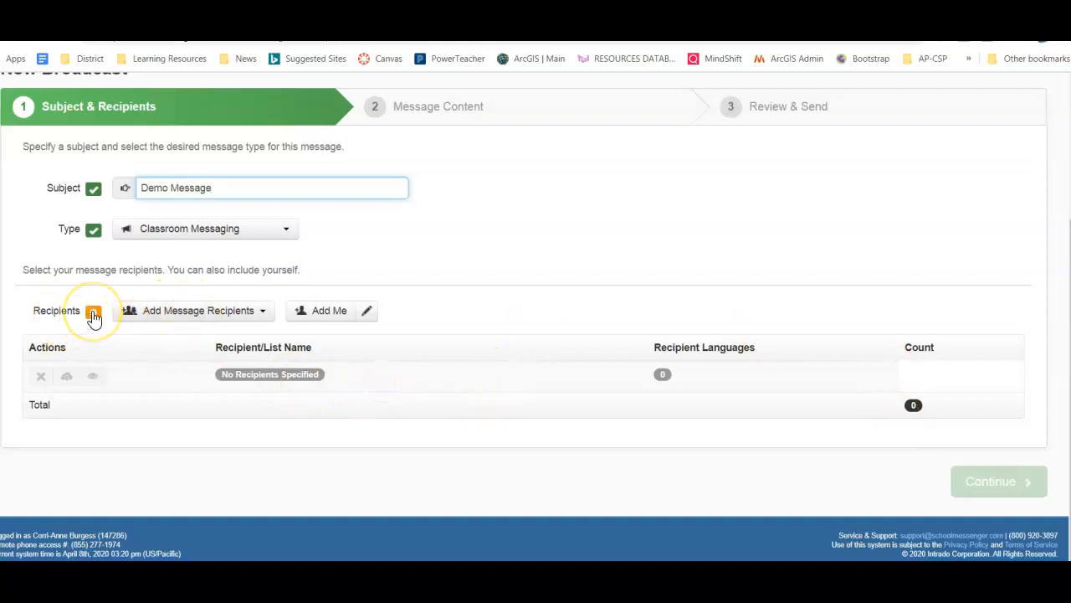
{"action": "mouse_move", "coordinate": [96, 318]}
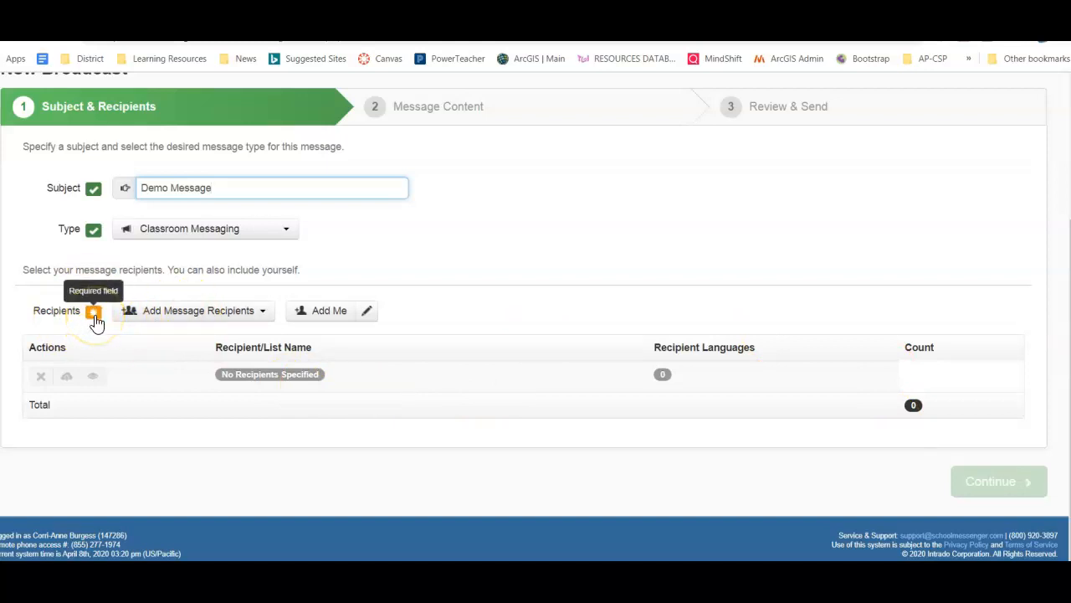
{"action": "left_click", "coordinate": [199, 315]}
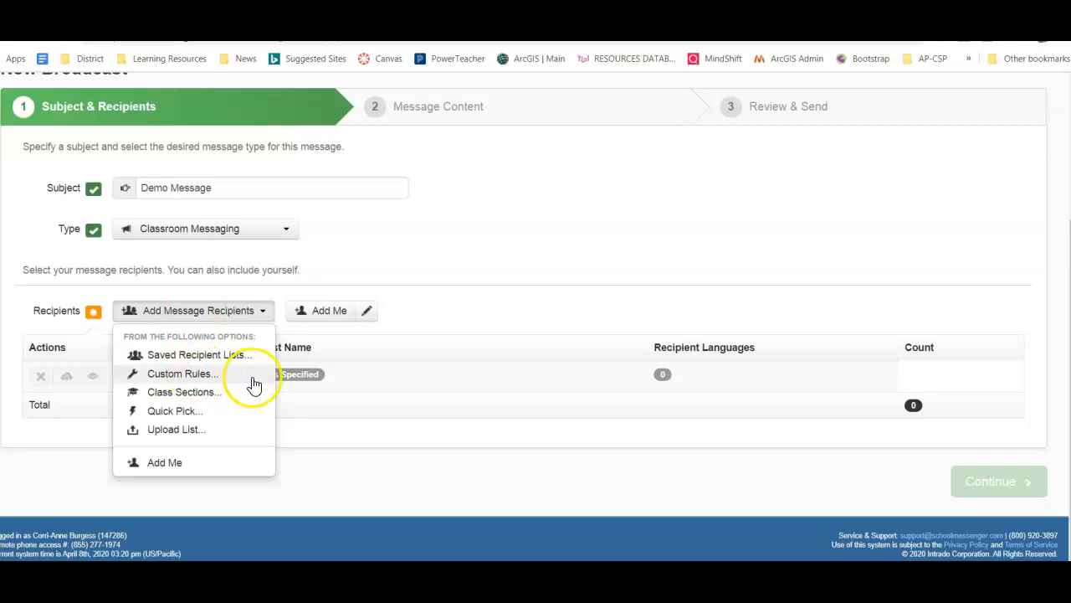
Add the period 1 and period 4 CMP SCI DISCV 1 sections at Kearny SCT as recipients
{"action": "left_click", "coordinate": [210, 392]}
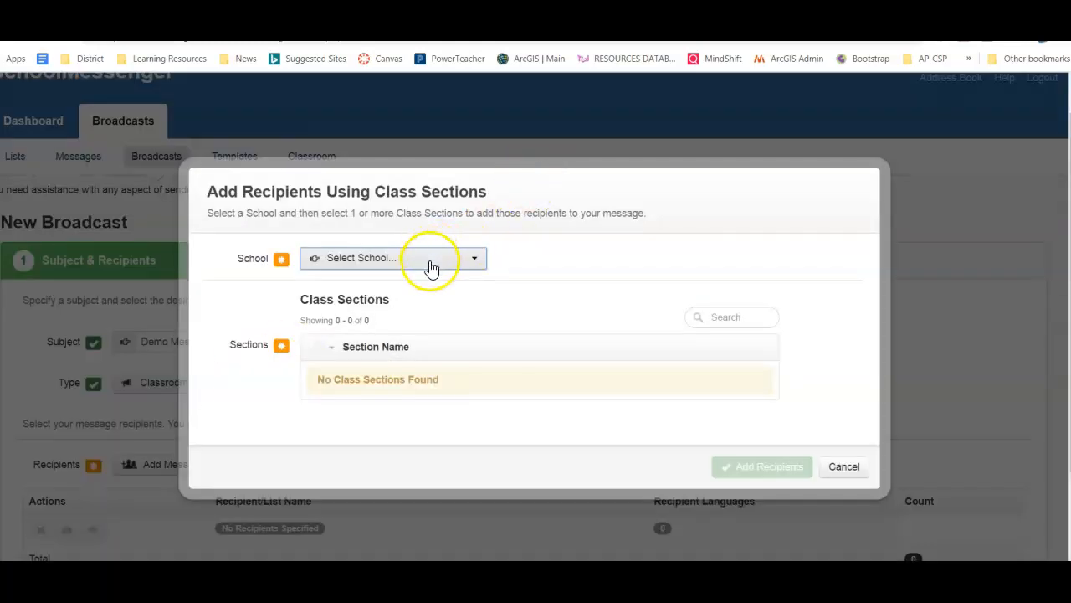
{"action": "left_click", "coordinate": [429, 261]}
{"action": "left_click", "coordinate": [407, 303]}
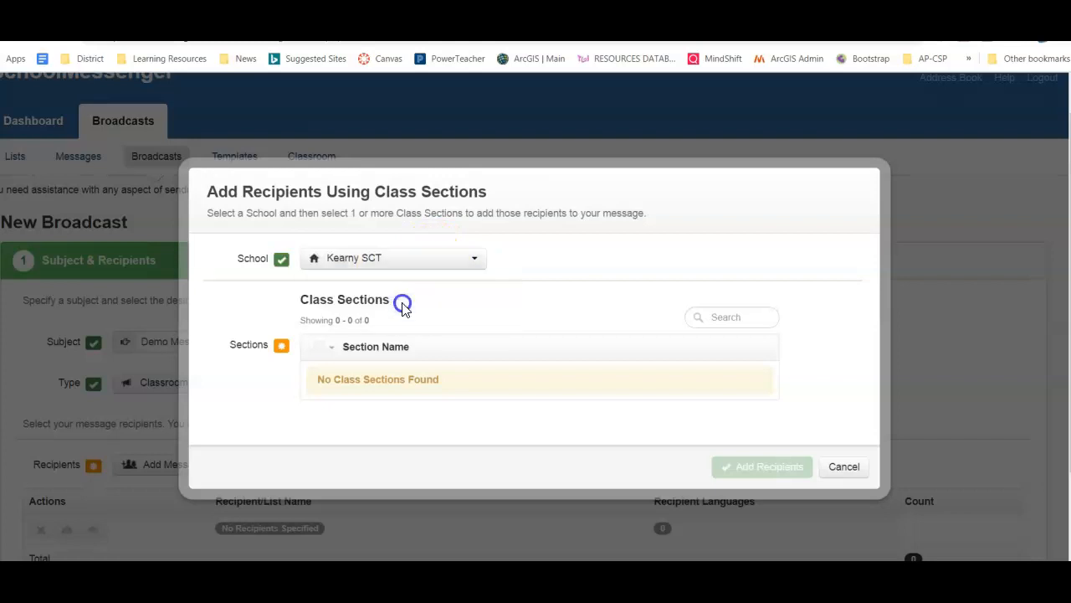
{"action": "left_click", "coordinate": [315, 373]}
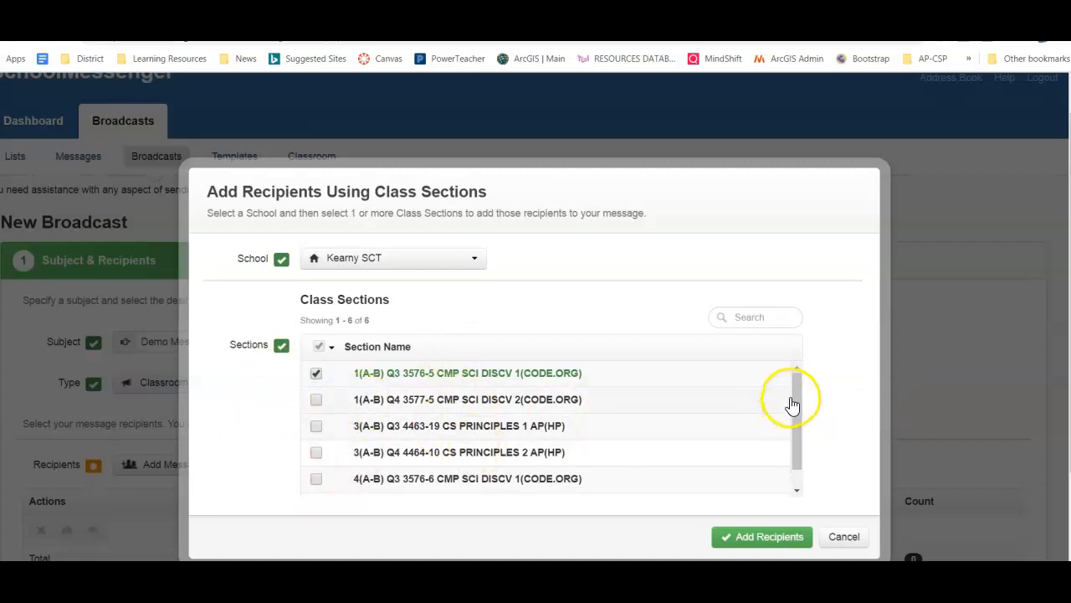
{"action": "left_click_drag", "start_coordinate": [797, 385], "coordinate": [797, 433]}
{"action": "left_click", "coordinate": [317, 458]}
{"action": "left_click", "coordinate": [754, 539]}
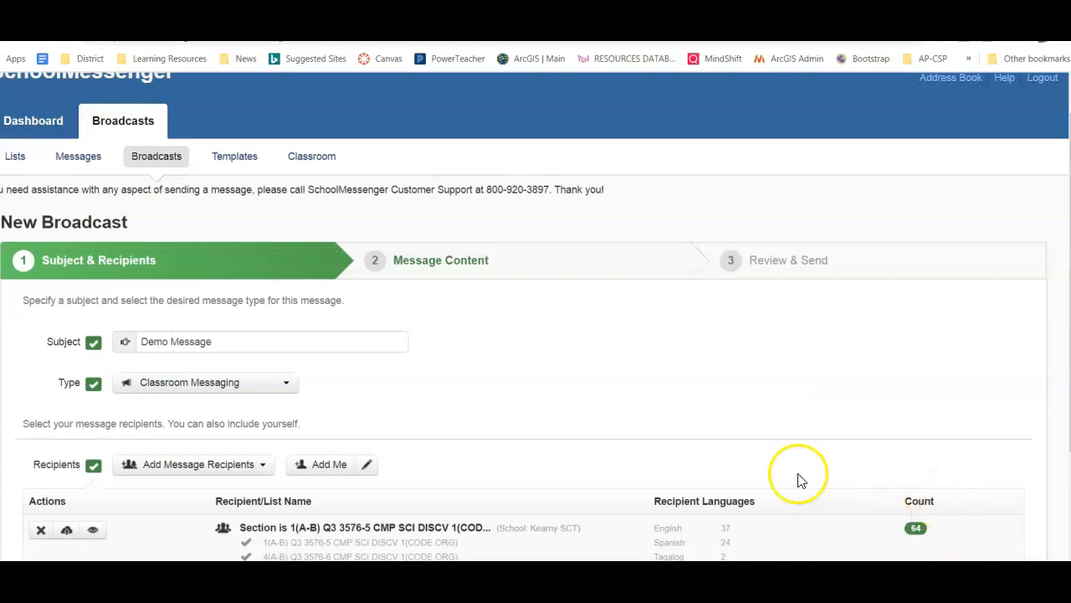
{"action": "scroll", "coordinate": [804, 481], "scroll_direction": "down", "scroll_amount": 2}
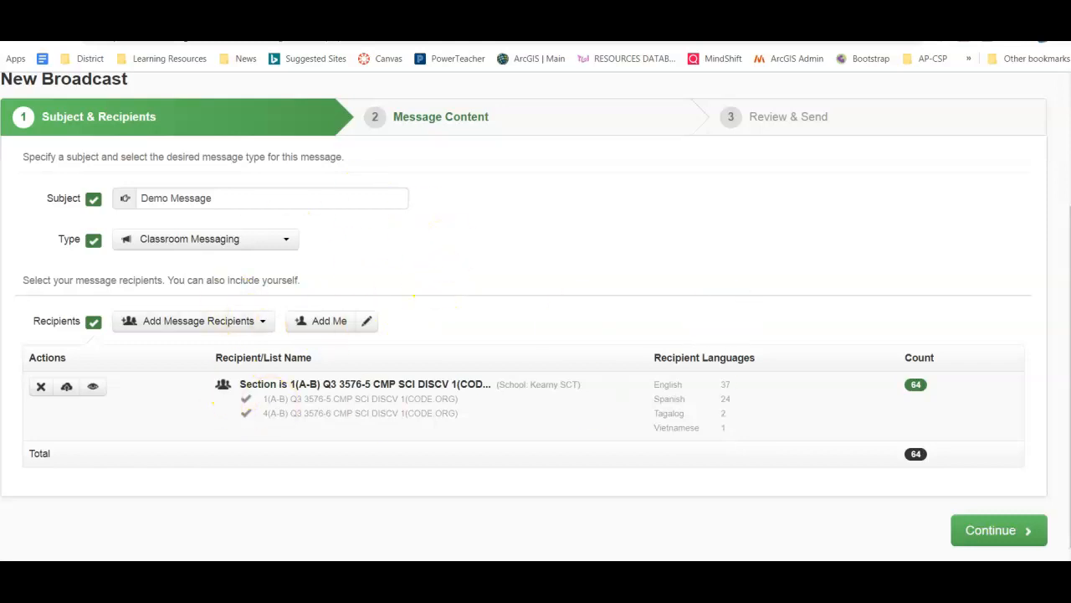
Continue to Message Content and add a Phone message, showing its settings
{"action": "left_click", "coordinate": [1011, 534]}
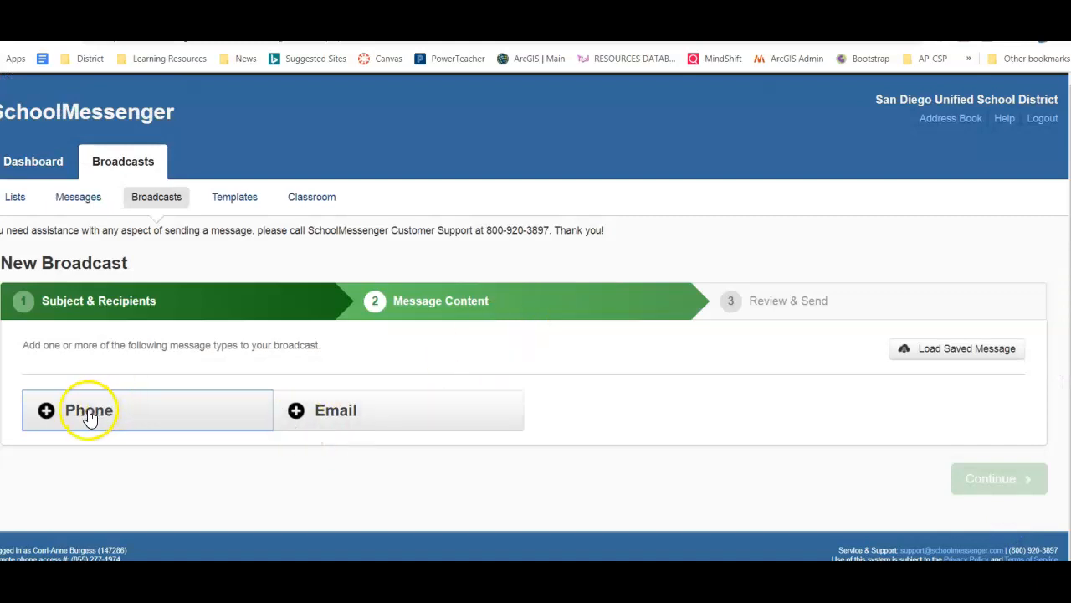
{"action": "left_click", "coordinate": [84, 416]}
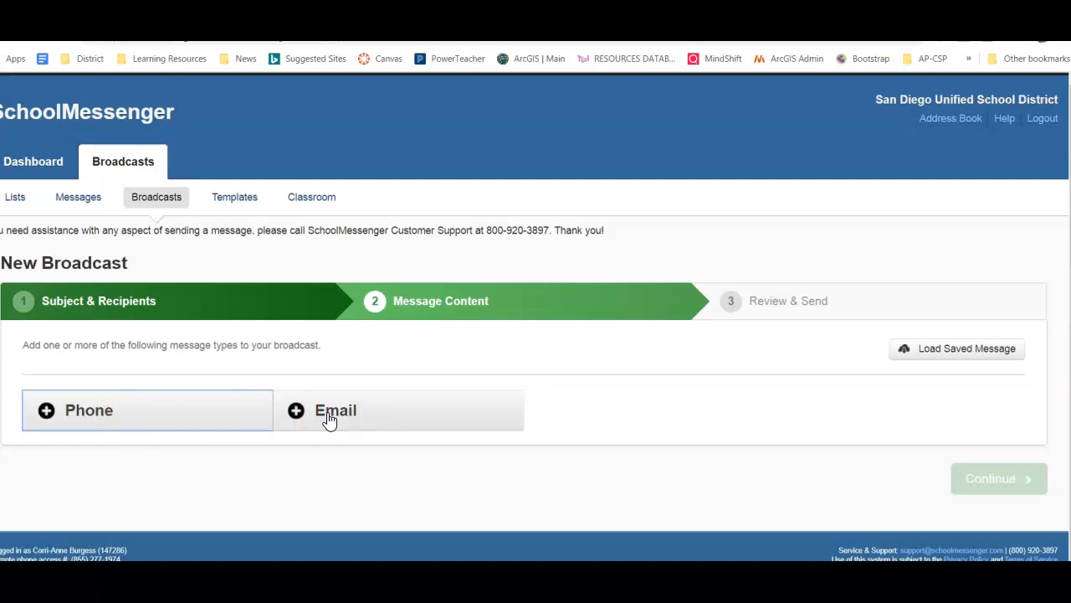
{"action": "left_click", "coordinate": [139, 413]}
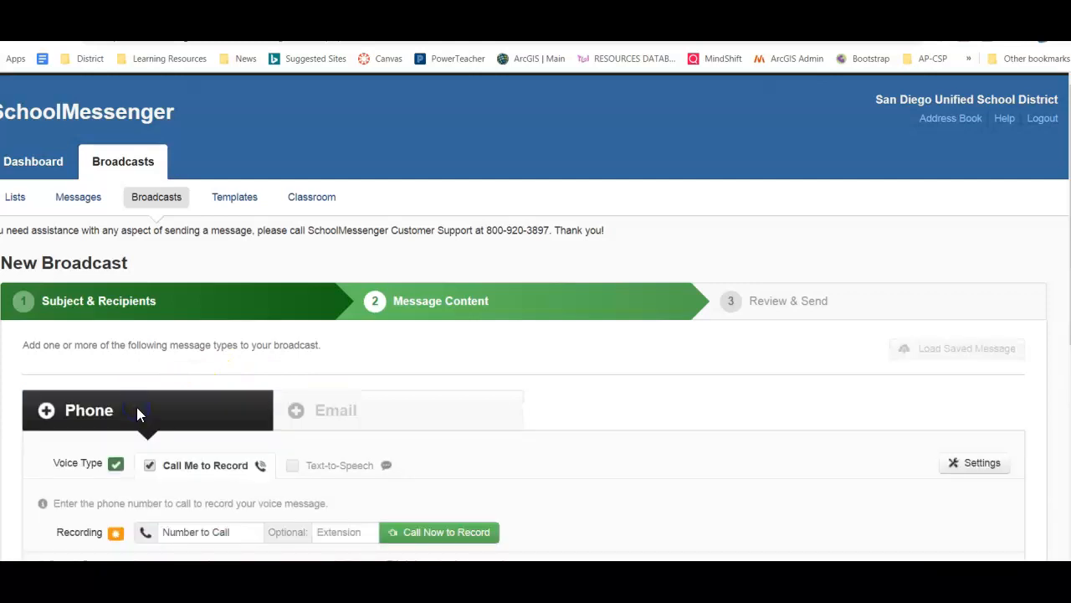
{"action": "scroll", "coordinate": [655, 421], "scroll_direction": "down", "scroll_amount": 4}
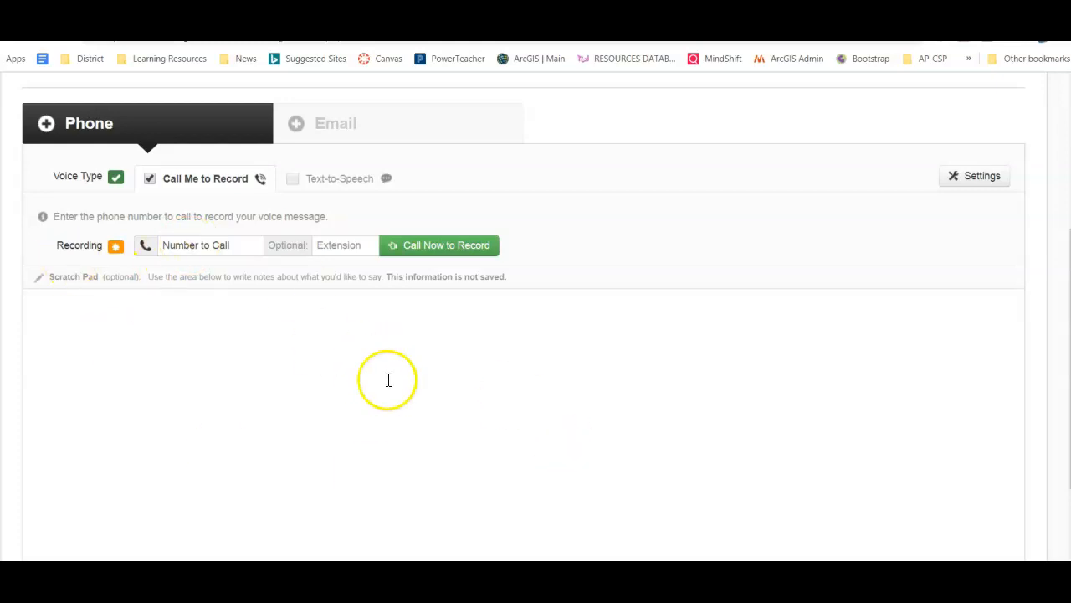
Make the phone message Text-to-Speech reading 'This is my demo message phone call.' and preview it
{"action": "left_click", "coordinate": [293, 184]}
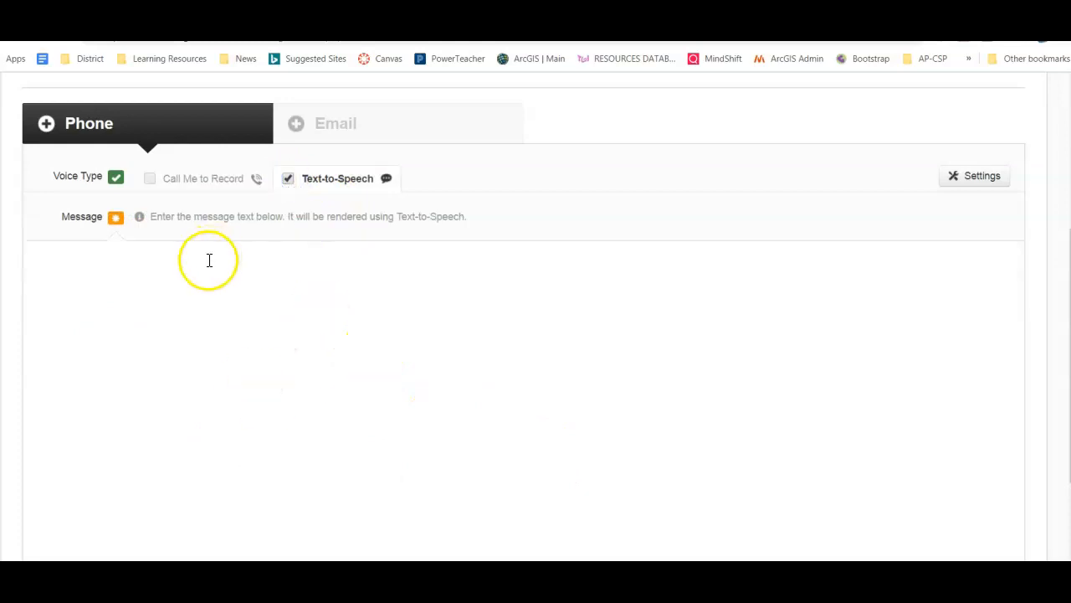
{"action": "left_click", "coordinate": [199, 286]}
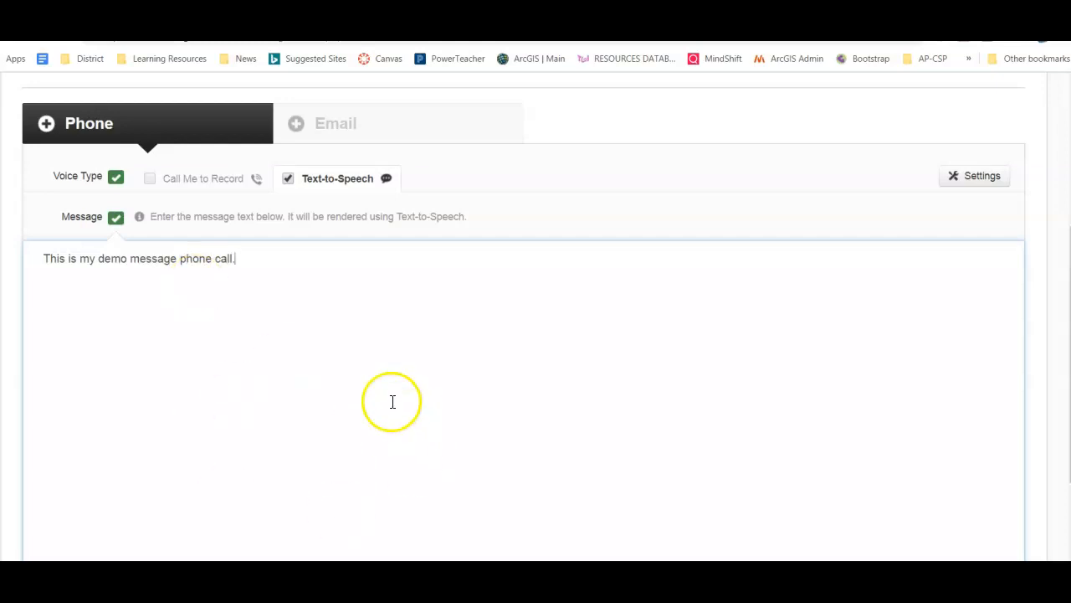
{"action": "scroll", "coordinate": [335, 358], "scroll_direction": "down", "scroll_amount": 1}
{"action": "scroll", "coordinate": [334, 358], "scroll_direction": "down", "scroll_amount": 1}
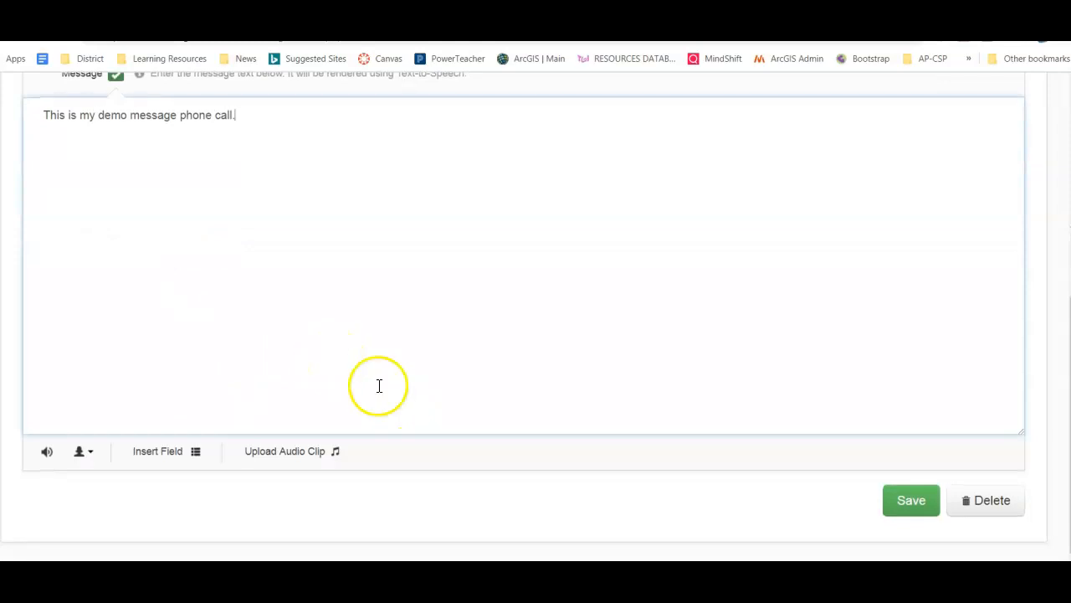
{"action": "left_click", "coordinate": [46, 457]}
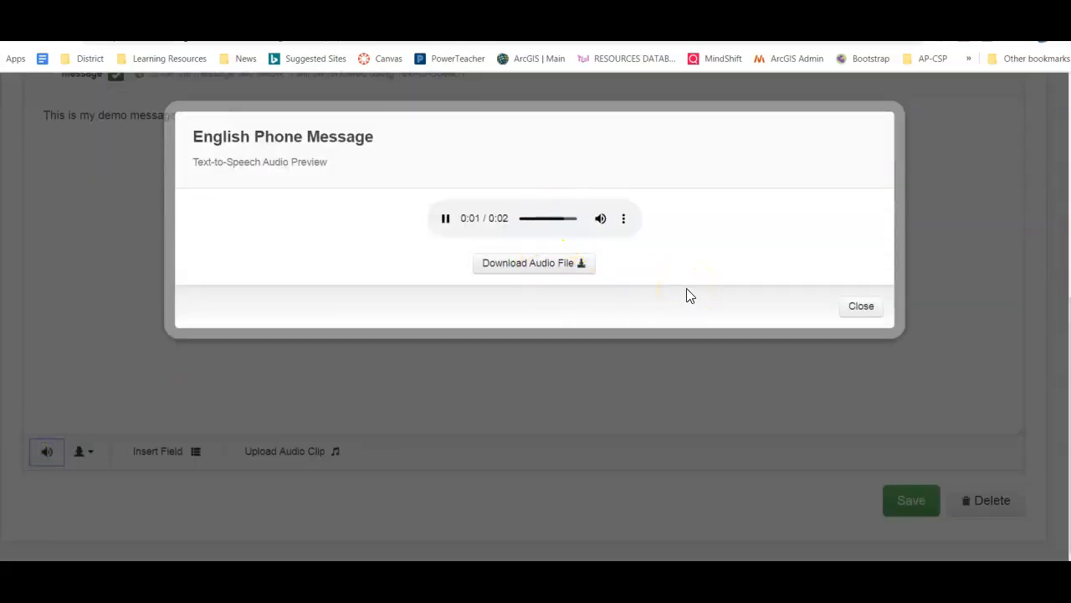
{"action": "left_click", "coordinate": [861, 309]}
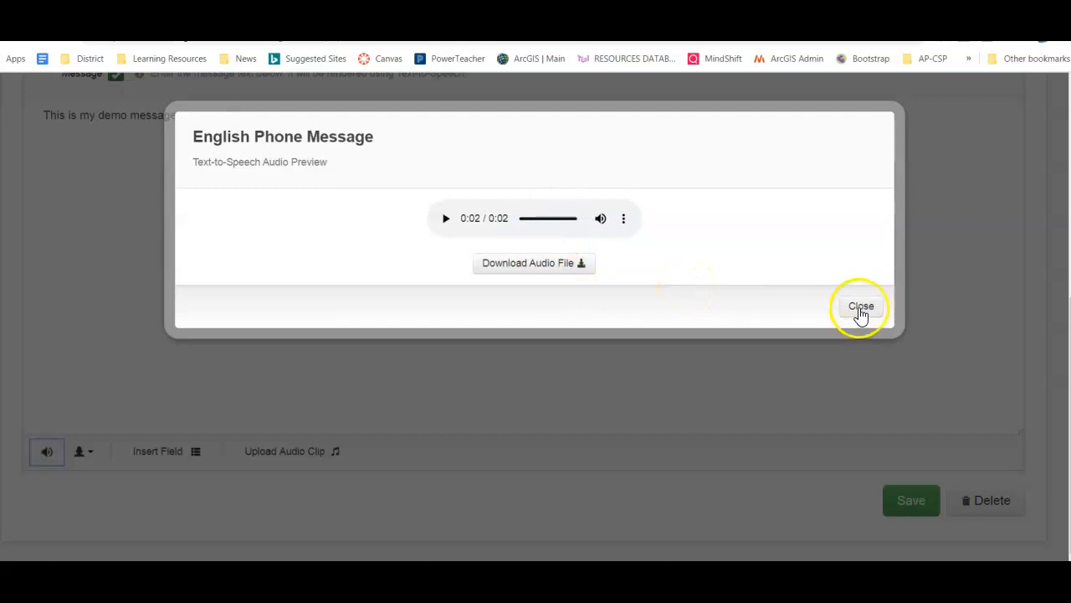
{"action": "left_click", "coordinate": [862, 310]}
{"action": "left_click", "coordinate": [596, 312]}
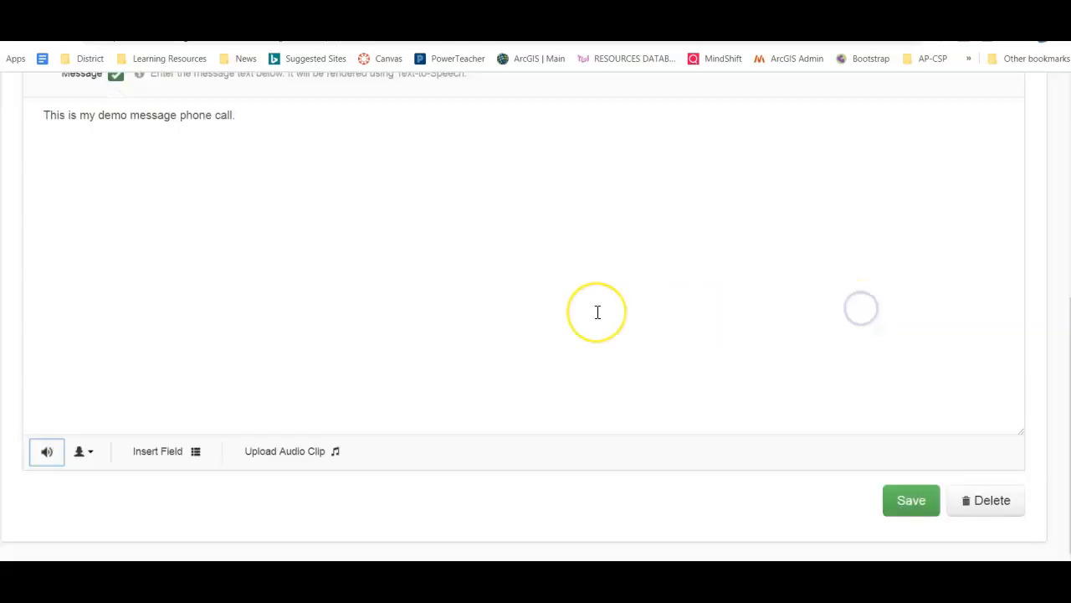
Choose a female text-to-speech voice and save the phone message
{"action": "left_click", "coordinate": [92, 459]}
{"action": "left_click", "coordinate": [138, 508]}
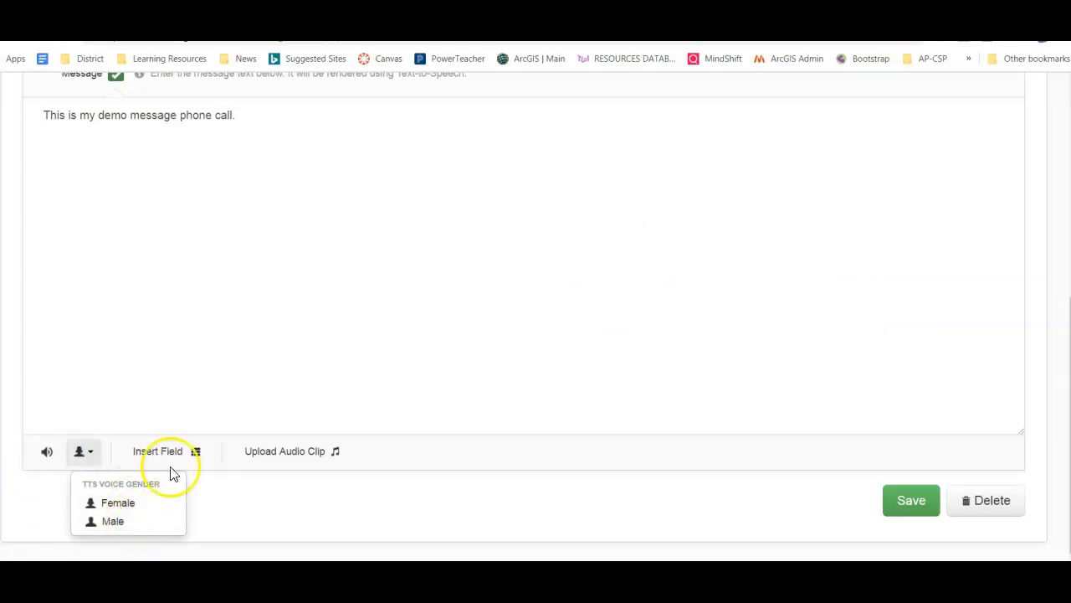
{"action": "left_click", "coordinate": [395, 331]}
{"action": "scroll", "coordinate": [323, 256], "scroll_direction": "up", "scroll_amount": 3}
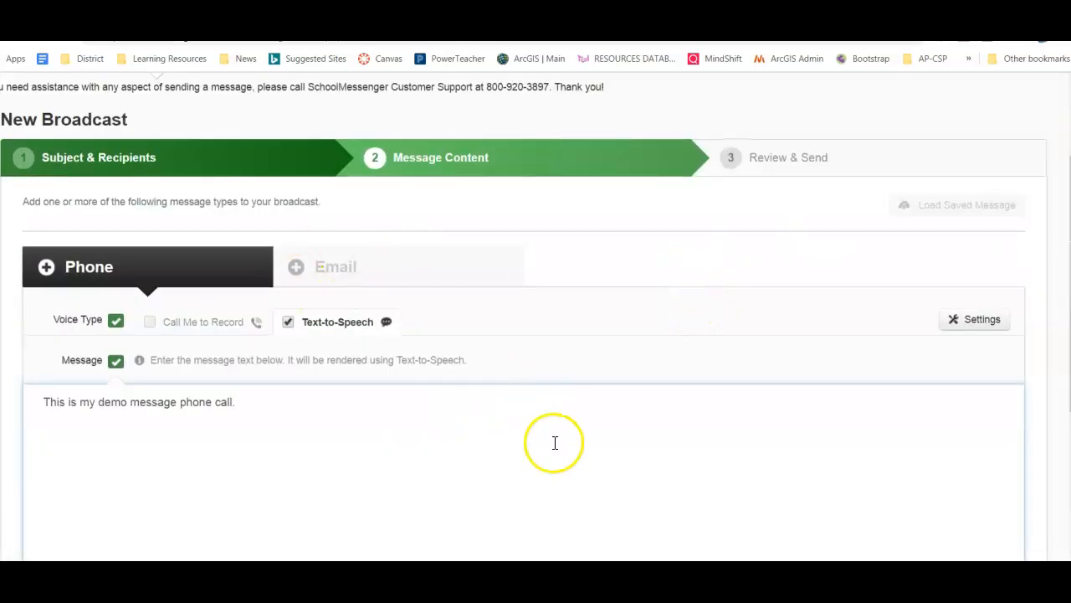
{"action": "scroll", "coordinate": [553, 443], "scroll_direction": "down", "scroll_amount": 3}
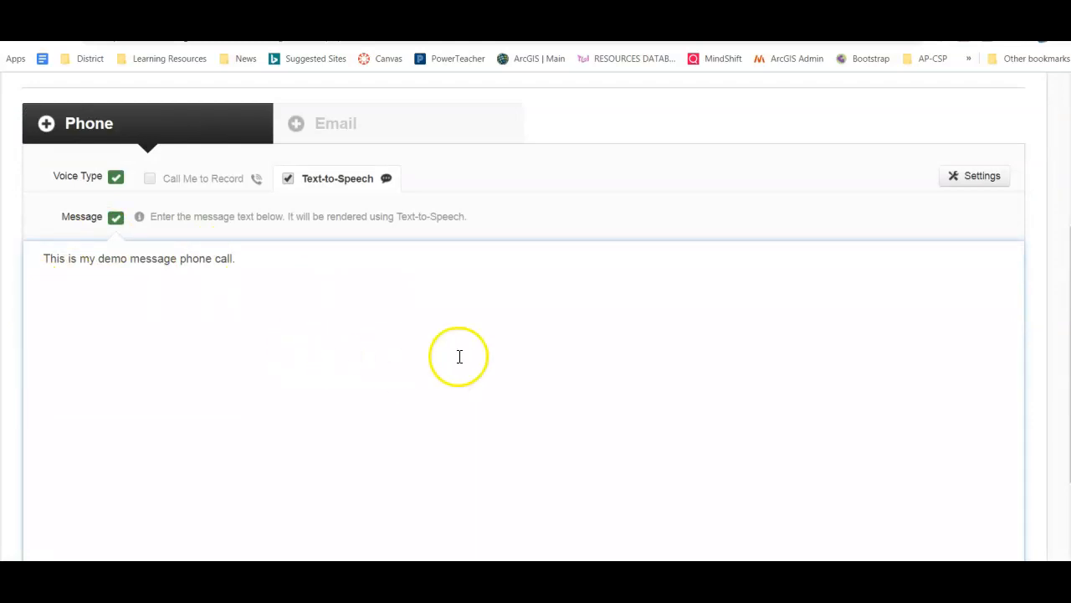
{"action": "scroll", "coordinate": [453, 368], "scroll_direction": "down", "scroll_amount": 5}
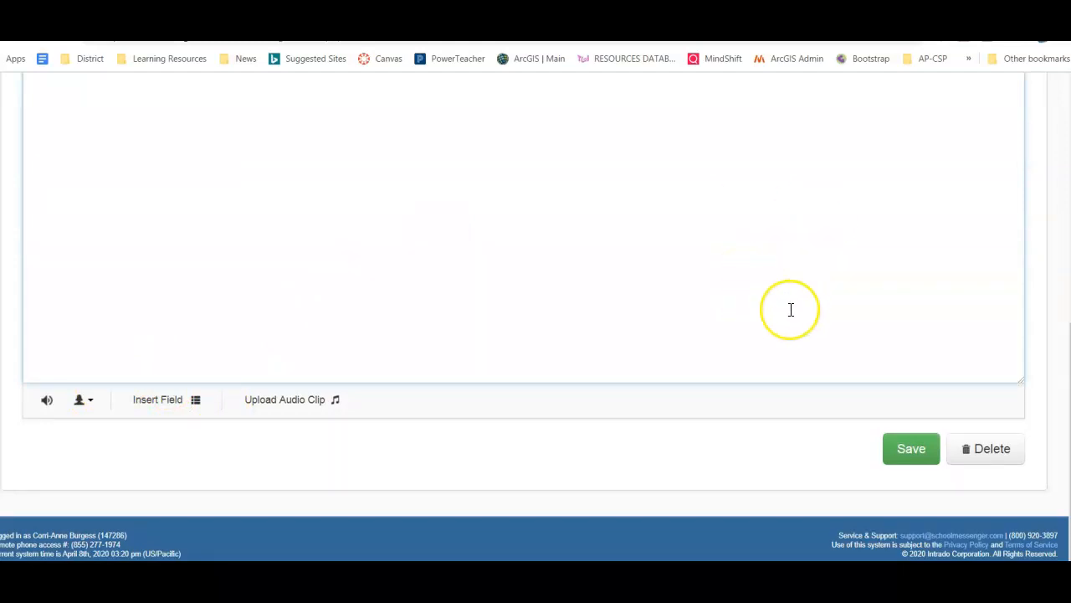
{"action": "scroll", "coordinate": [791, 310], "scroll_direction": "up", "scroll_amount": 5}
{"action": "scroll", "coordinate": [787, 313], "scroll_direction": "down", "scroll_amount": 5}
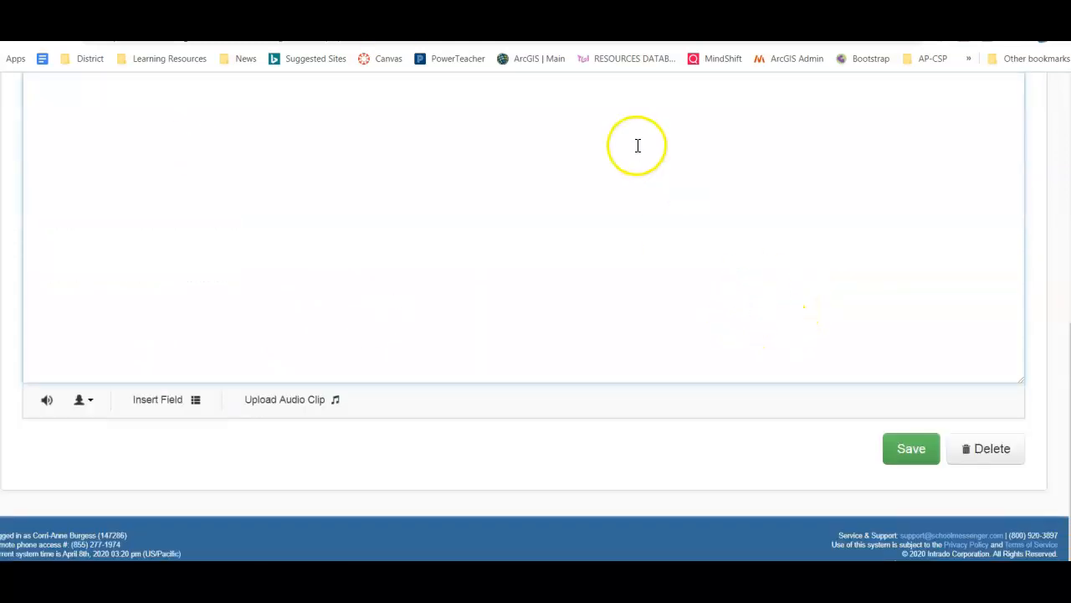
{"action": "scroll", "coordinate": [620, 229], "scroll_direction": "up", "scroll_amount": 5}
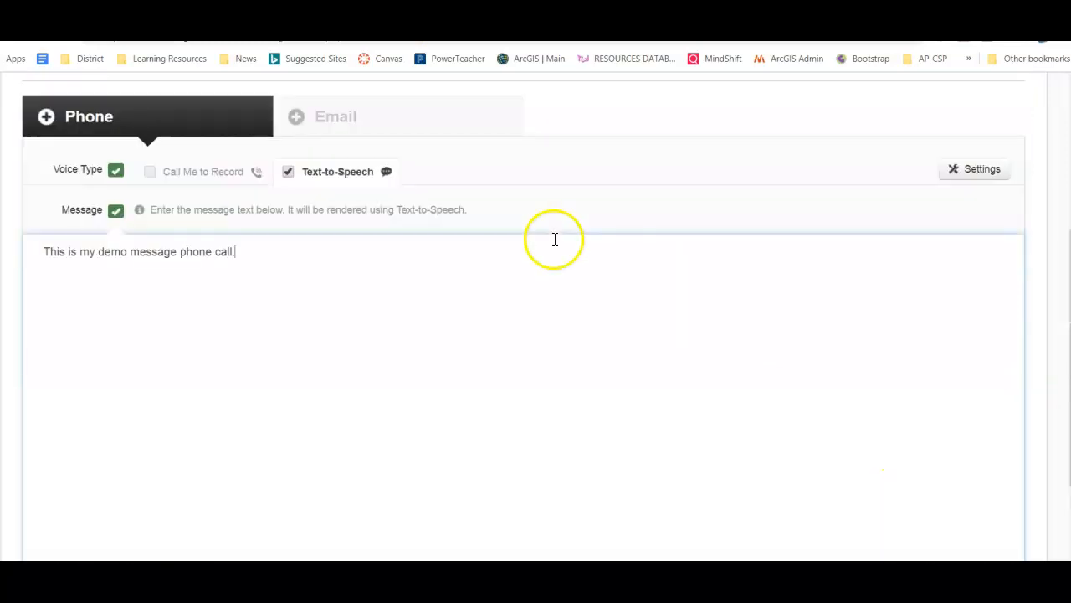
{"action": "scroll", "coordinate": [423, 281], "scroll_direction": "down", "scroll_amount": 5}
{"action": "left_click", "coordinate": [911, 449]}
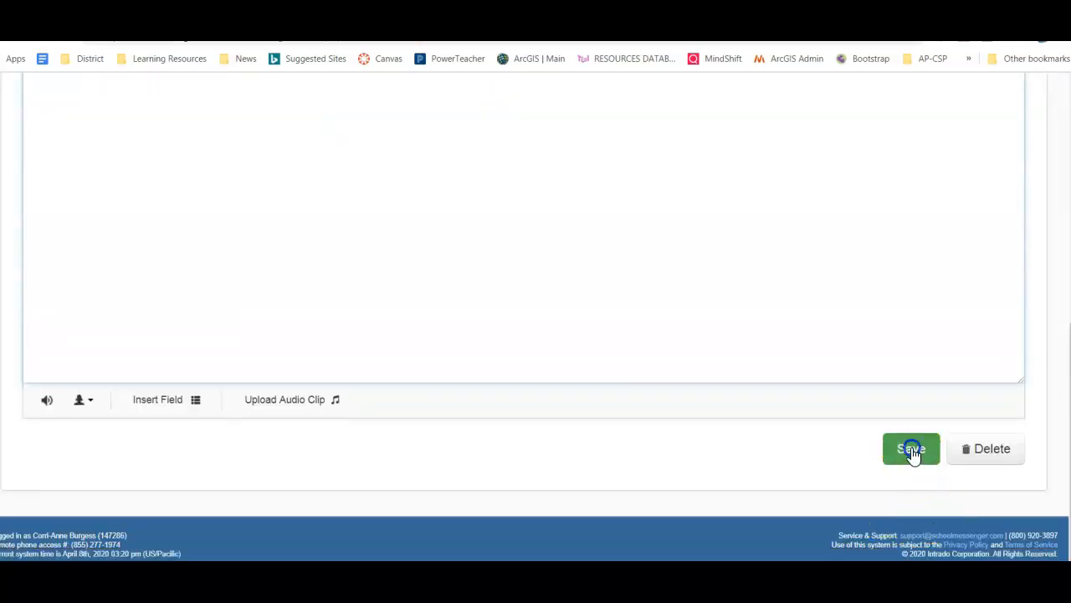
On the Email form, enter the reply-to address and write 'Demo message email' in the body
{"action": "left_click", "coordinate": [390, 416]}
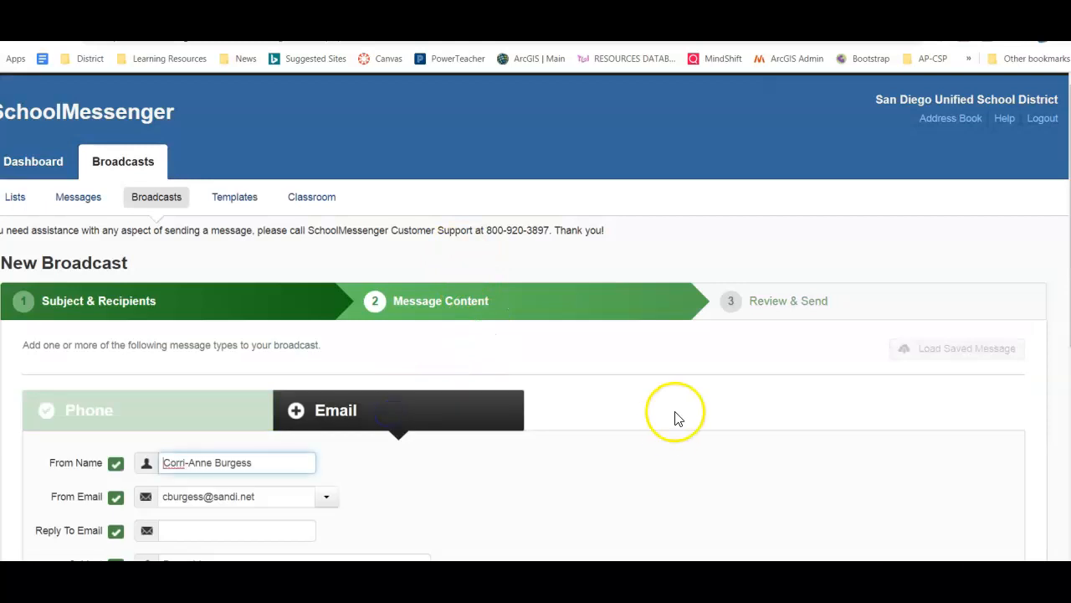
{"action": "scroll", "coordinate": [672, 427], "scroll_direction": "down", "scroll_amount": 3}
{"action": "left_click", "coordinate": [269, 315]}
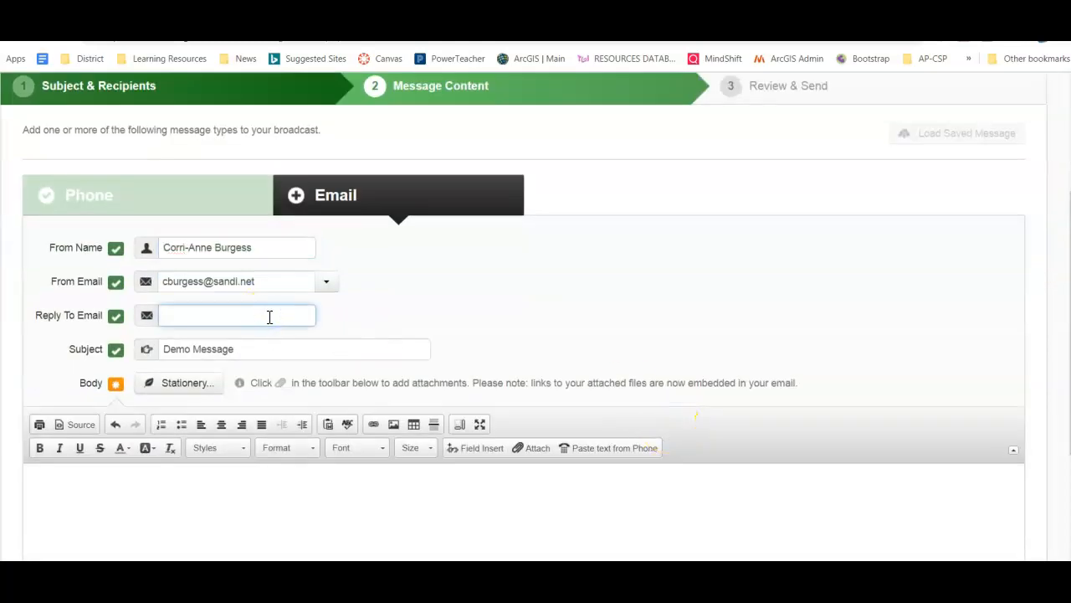
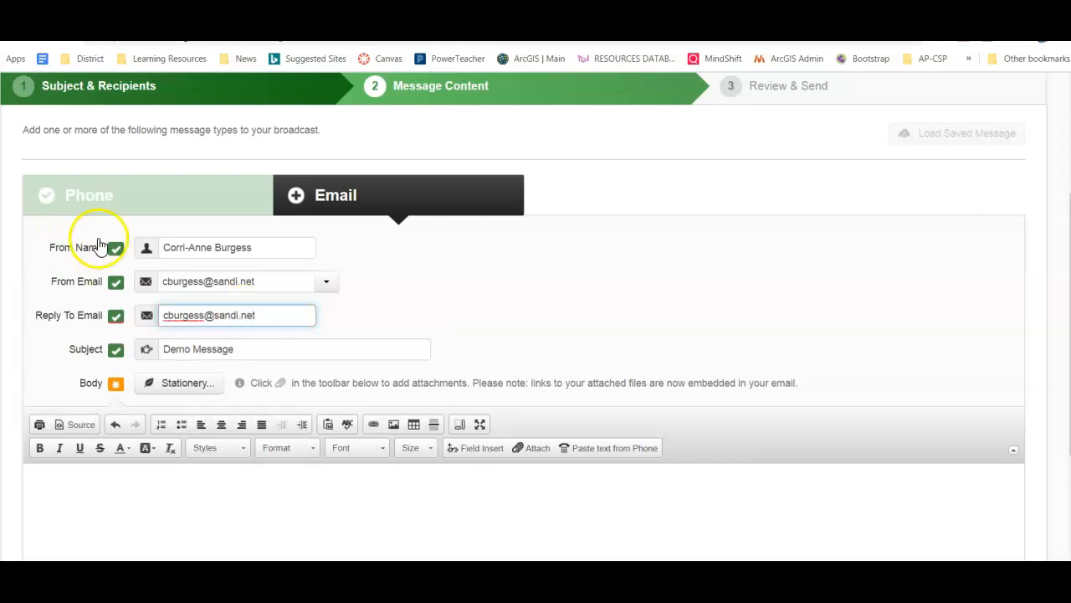
{"action": "left_click", "coordinate": [369, 311]}
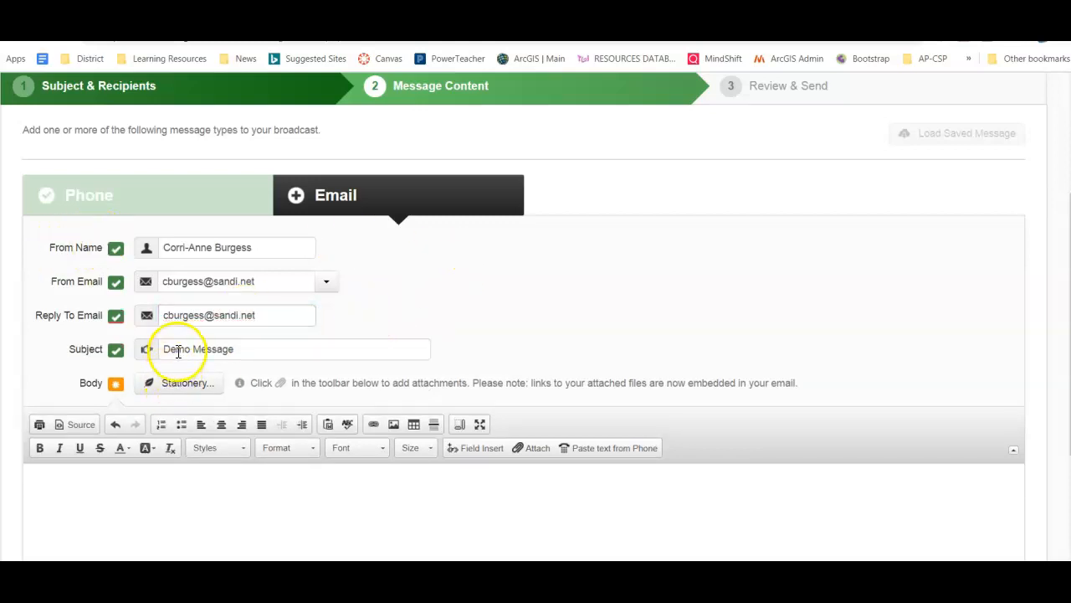
{"action": "left_click", "coordinate": [139, 487]}
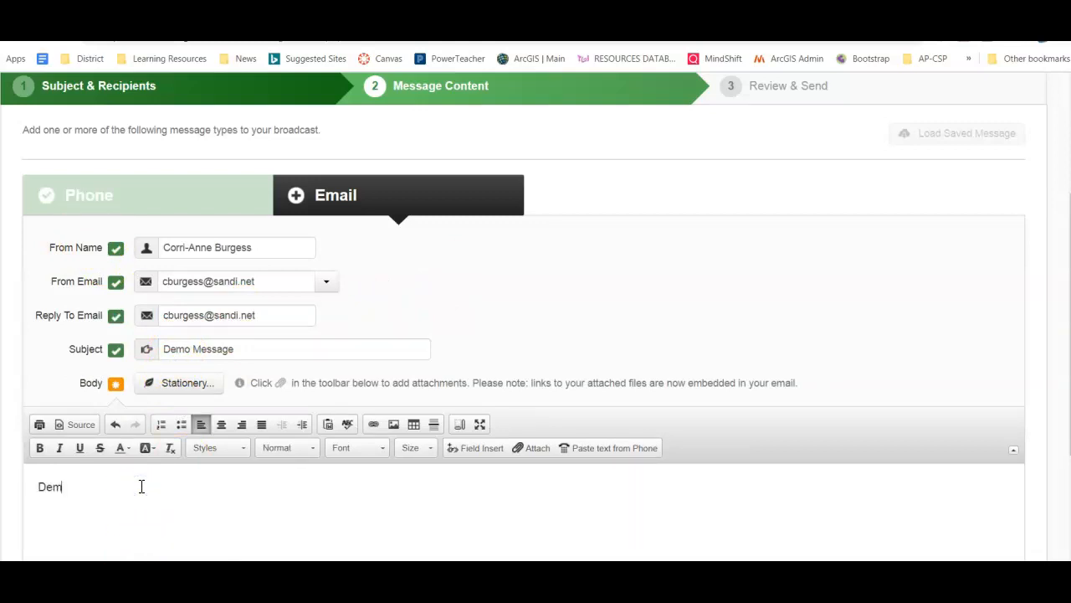
{"action": "type", "text": "Demo message email"}
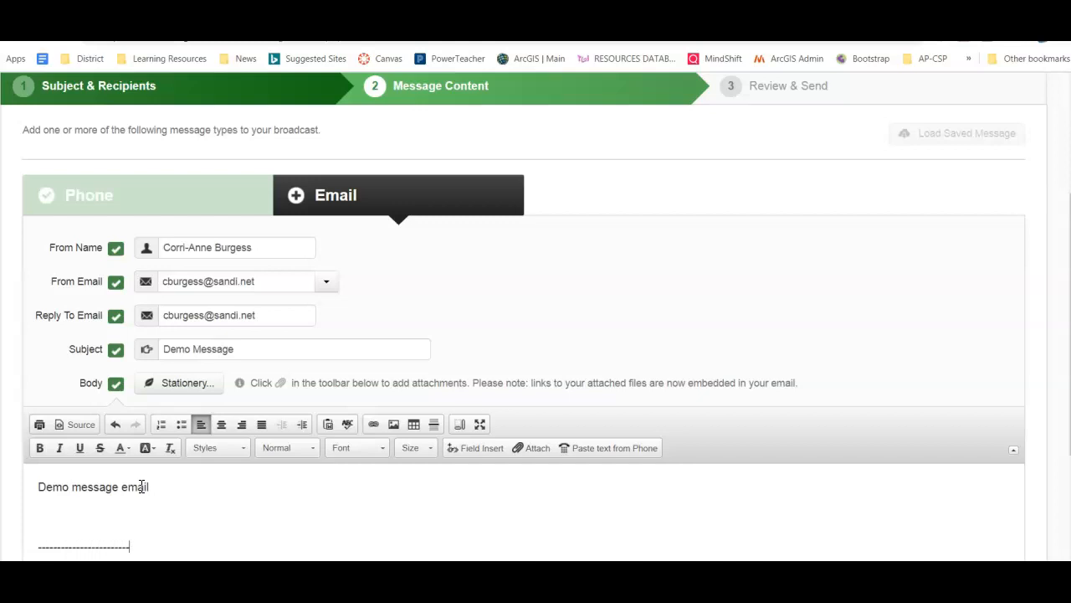
Add 'Spanish version' below the dashed line and save the email message
{"action": "scroll", "coordinate": [142, 487], "scroll_direction": "down", "scroll_amount": 2}
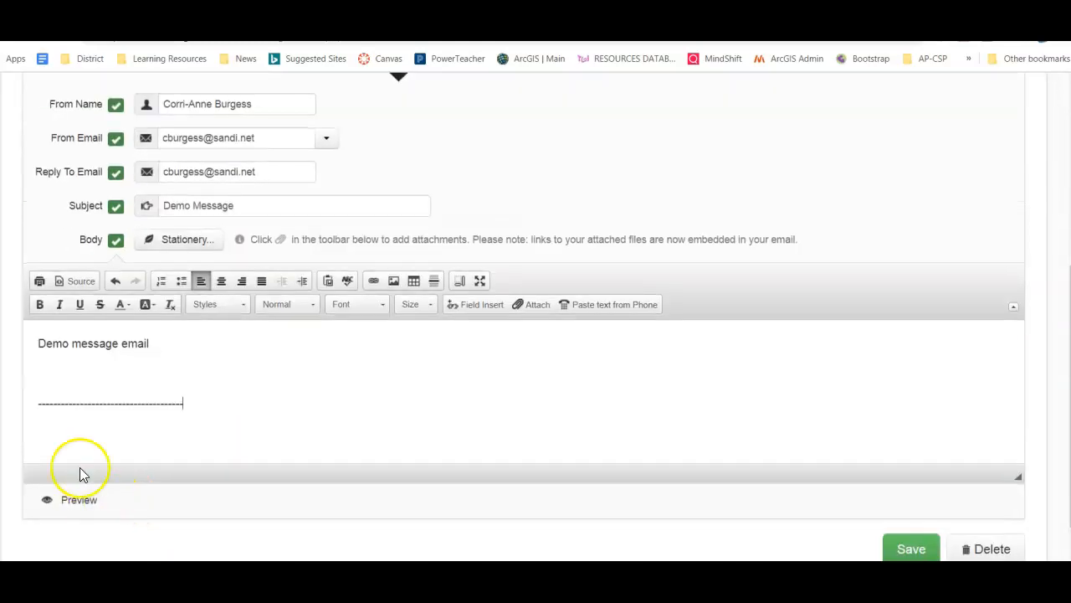
{"action": "left_click", "coordinate": [307, 407]}
{"action": "type", "text": "s"}
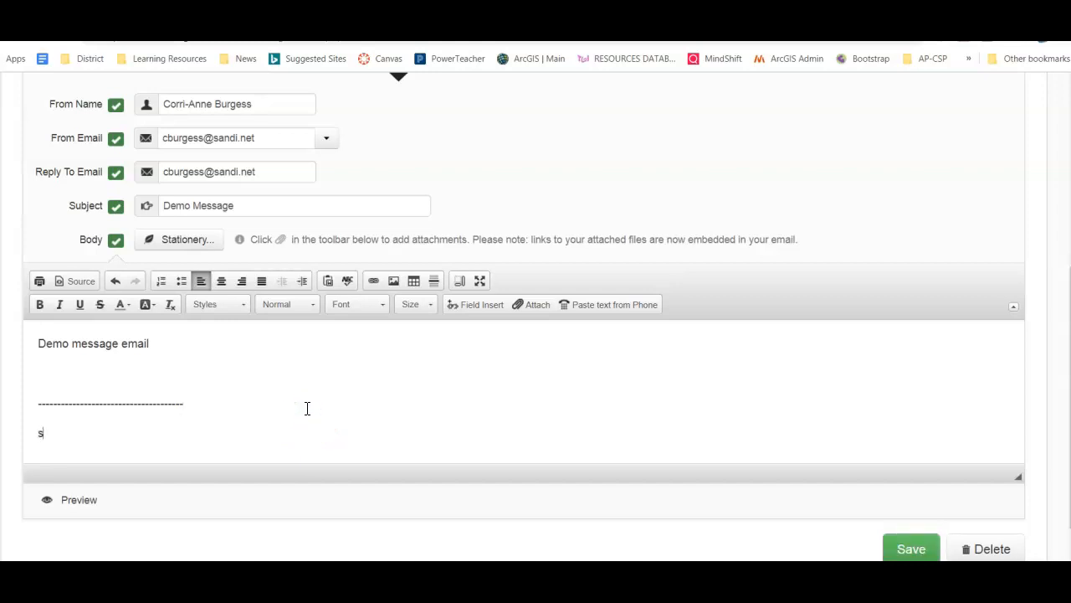
{"action": "type", "text": "paanish version"}
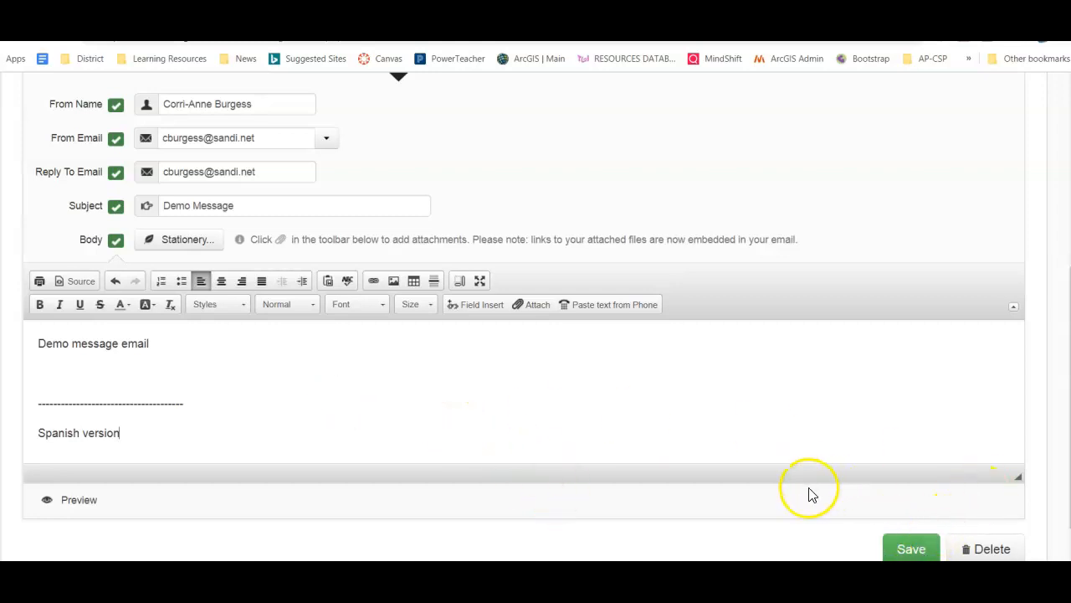
{"action": "scroll", "coordinate": [818, 490], "scroll_direction": "up", "scroll_amount": 2}
{"action": "scroll", "coordinate": [817, 490], "scroll_direction": "down", "scroll_amount": 3}
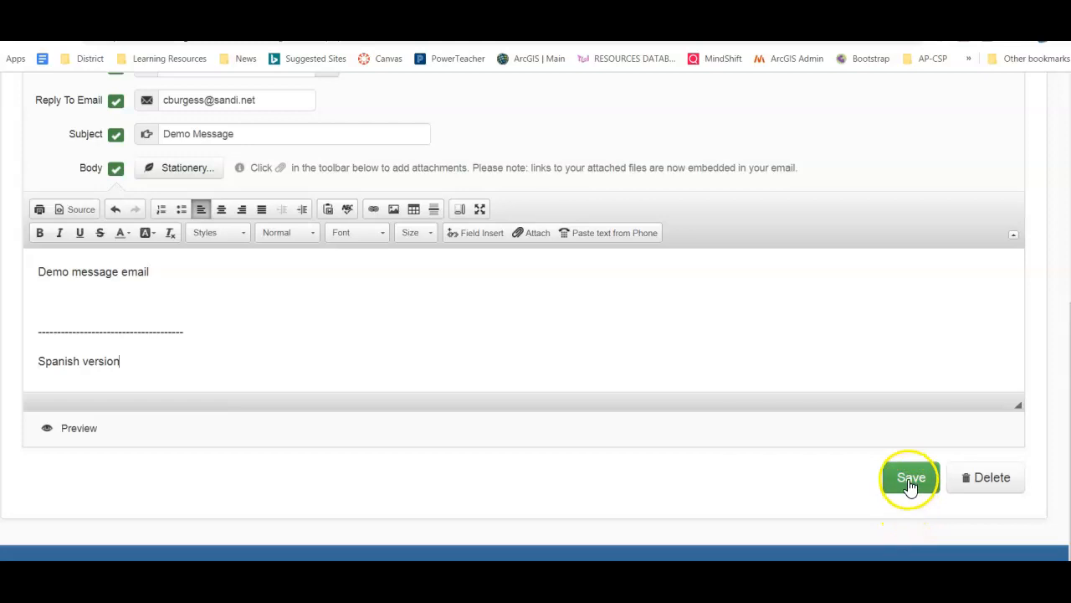
{"action": "left_click", "coordinate": [911, 483]}
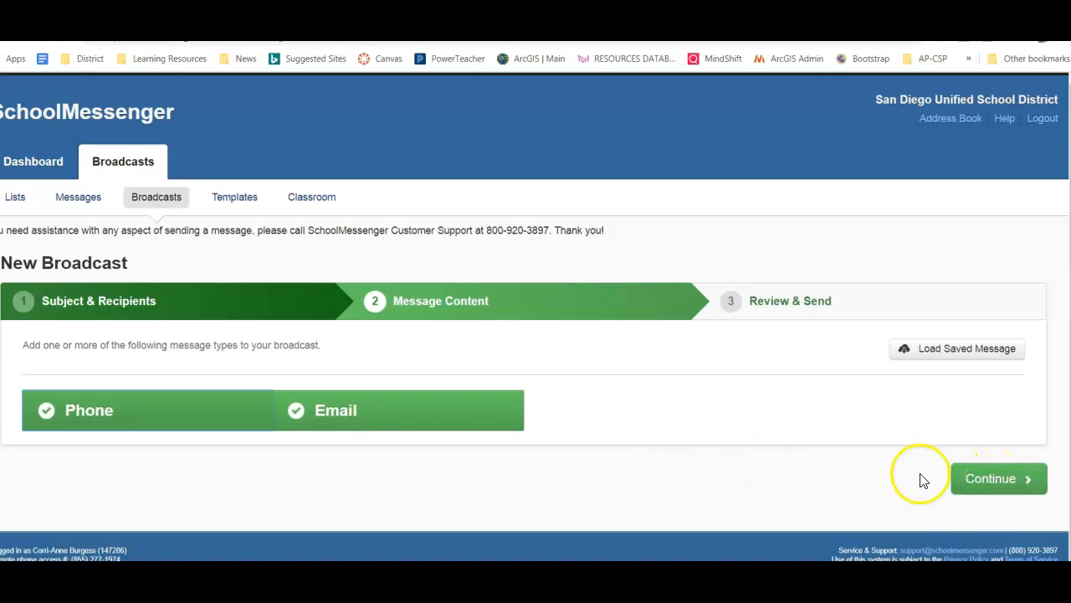
Continue to Review & Send and look over the 64-recipient summary and message options
{"action": "left_click", "coordinate": [1004, 484]}
{"action": "scroll", "coordinate": [662, 327], "scroll_direction": "up", "scroll_amount": 3}
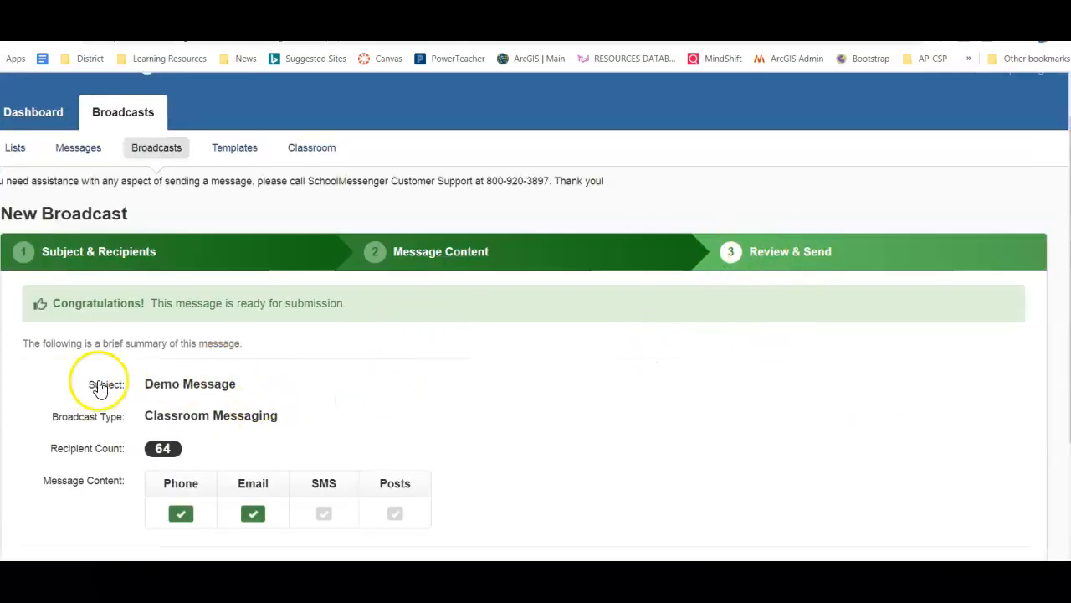
{"action": "scroll", "coordinate": [277, 428], "scroll_direction": "down", "scroll_amount": 1}
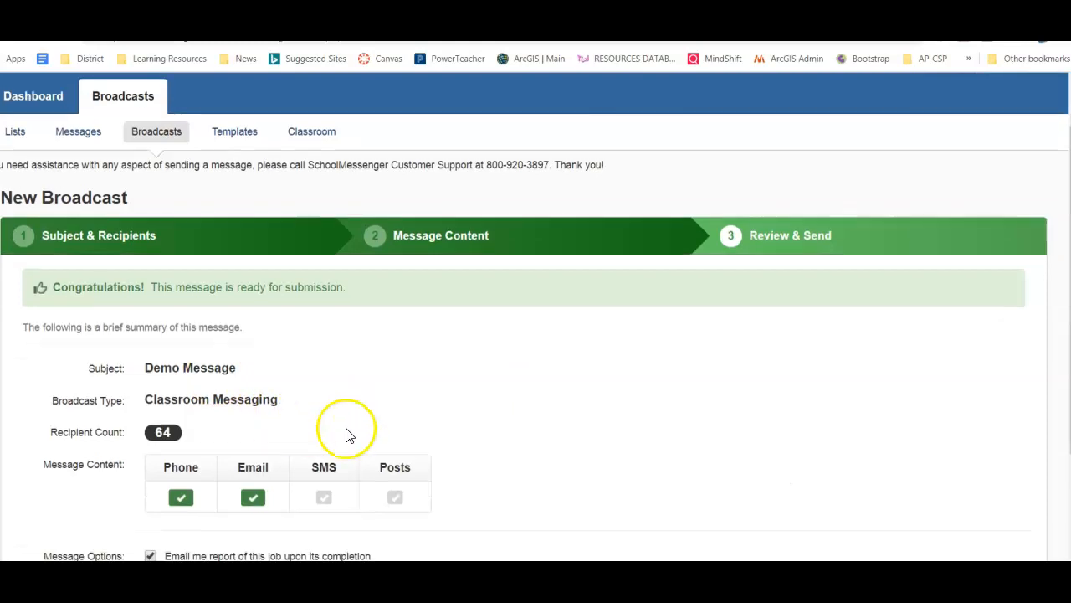
{"action": "scroll", "coordinate": [349, 435], "scroll_direction": "down", "scroll_amount": 2}
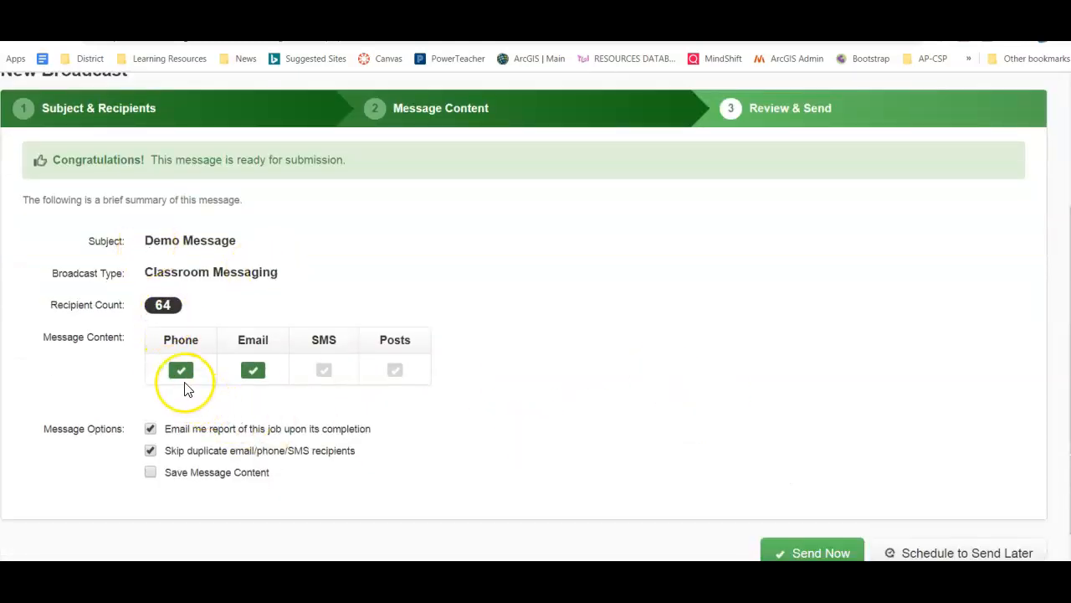
{"action": "scroll", "coordinate": [676, 411], "scroll_direction": "down", "scroll_amount": 1}
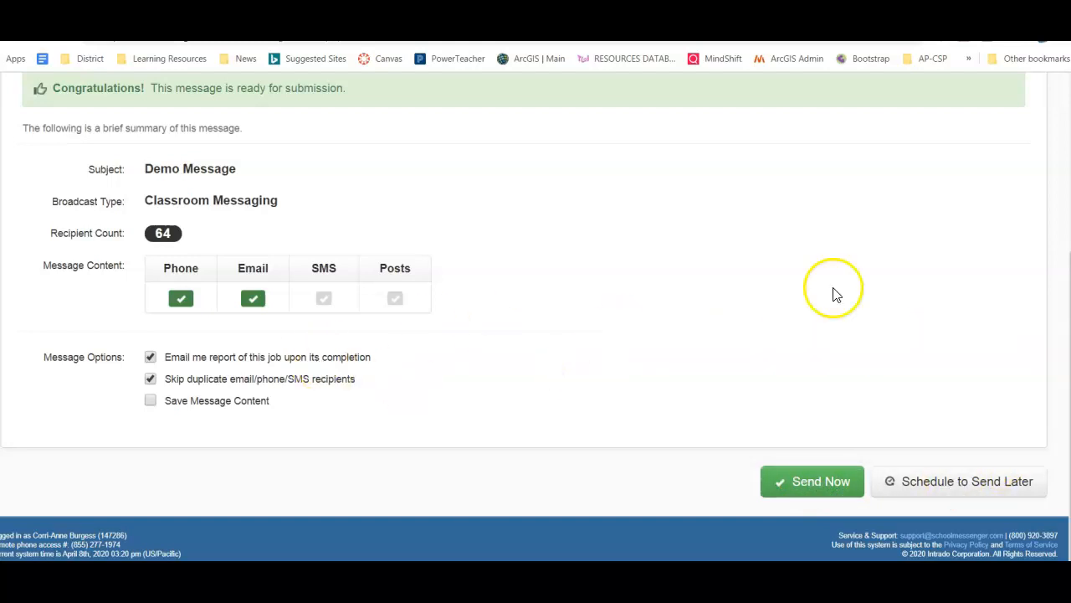
{"action": "scroll", "coordinate": [767, 355], "scroll_direction": "up", "scroll_amount": 3}
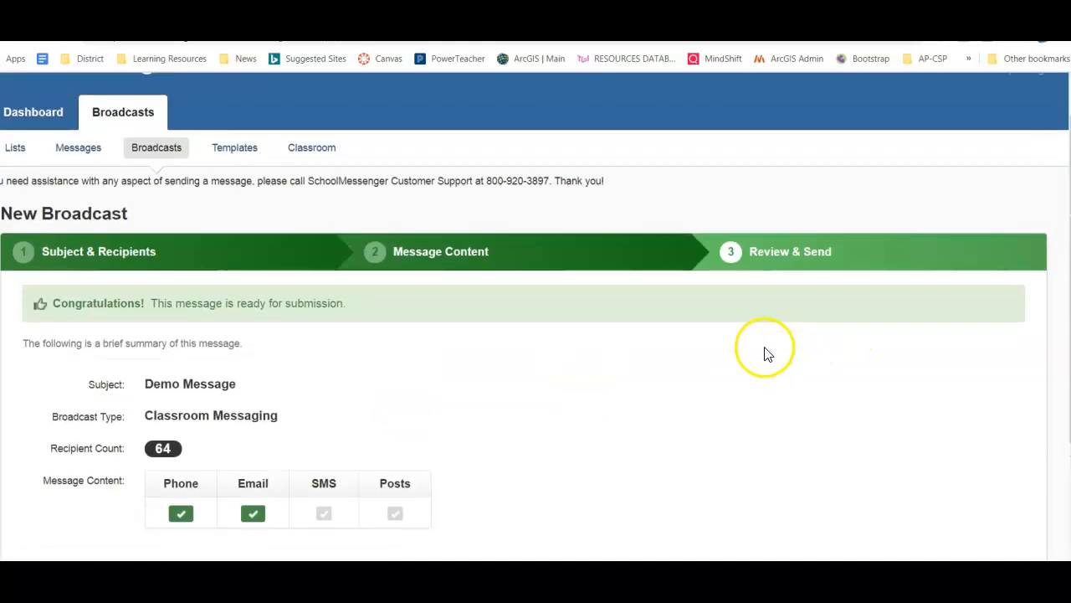
{"action": "scroll", "coordinate": [767, 355], "scroll_direction": "down", "scroll_amount": 3}
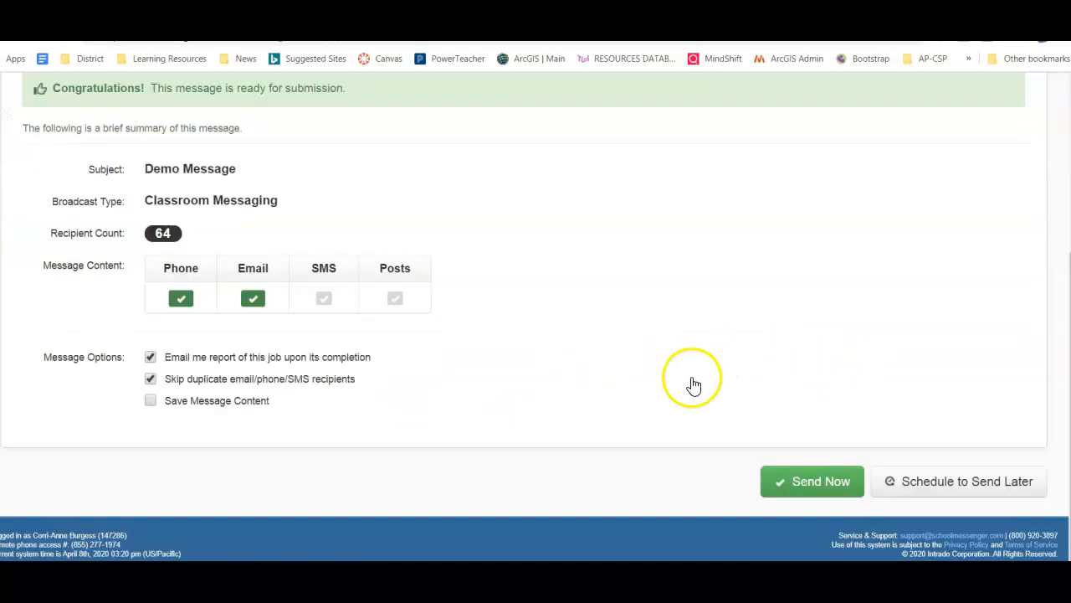
{"action": "scroll", "coordinate": [694, 384], "scroll_direction": "up", "scroll_amount": 3}
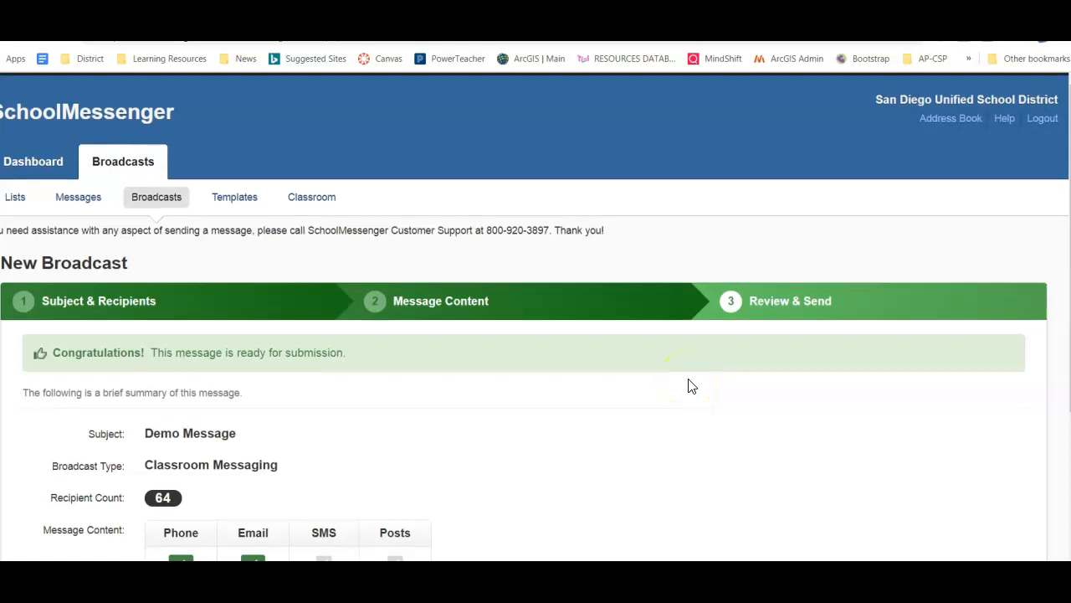